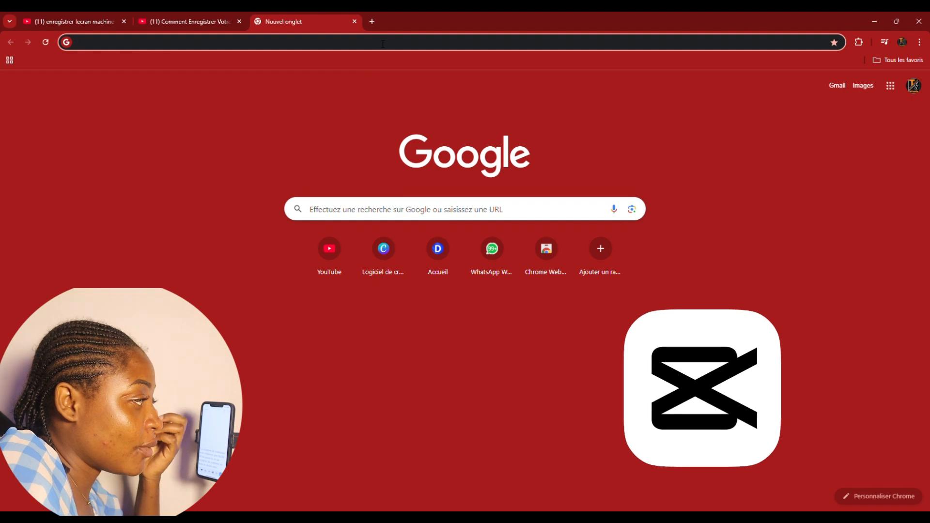
Step: Search Google for clipchamp and open the official Clipchamp website from the results
{"action": "left_click", "coordinate": [386, 46]}
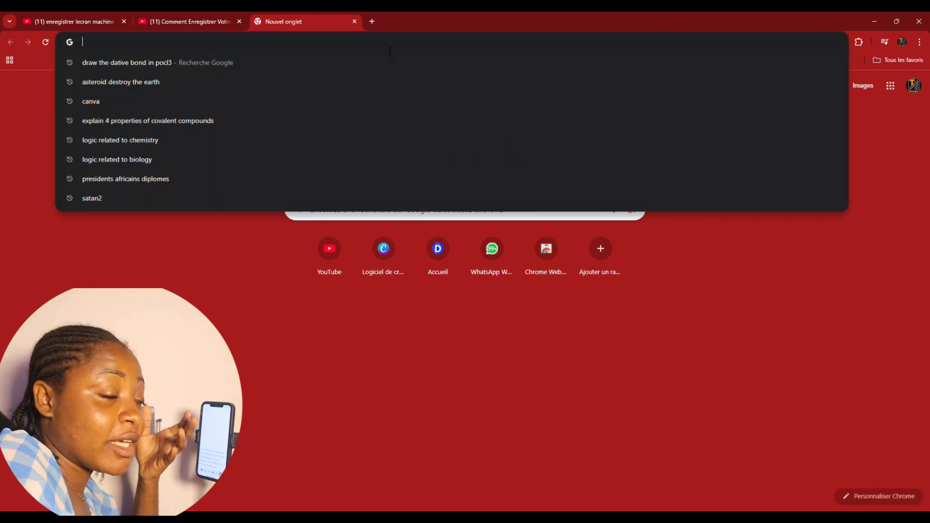
{"action": "left_click", "coordinate": [155, 267]}
{"action": "left_click", "coordinate": [408, 211]}
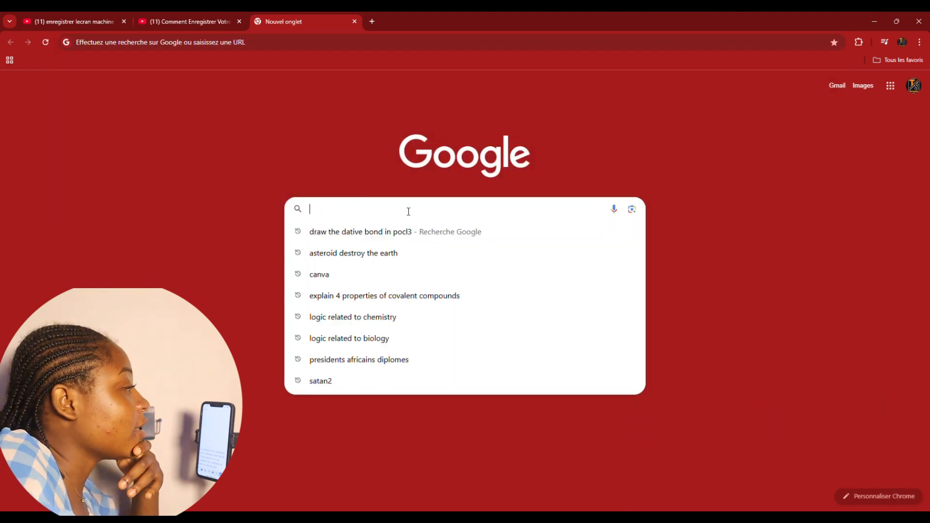
{"action": "type", "text": "clipcha"}
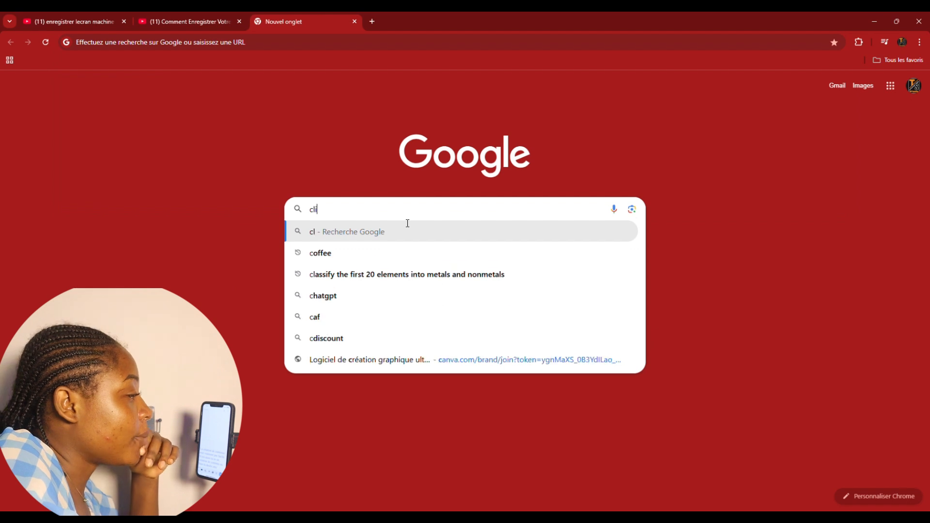
{"action": "left_click", "coordinate": [338, 231]}
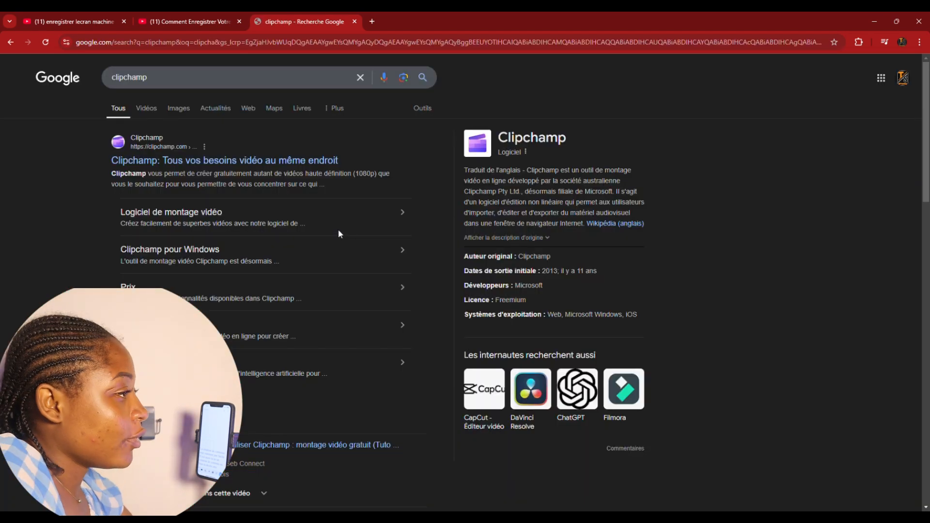
{"action": "left_click", "coordinate": [183, 161]}
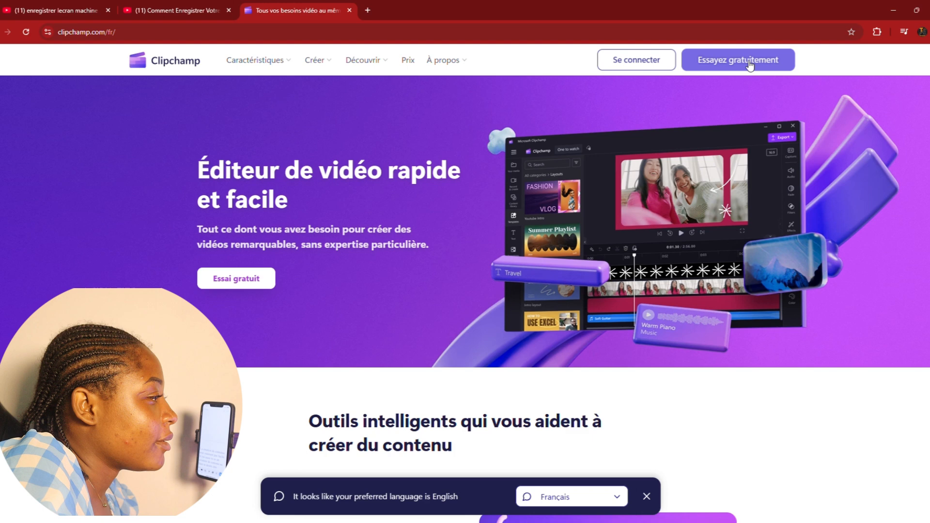
Step: Sign in to Clipchamp through Microsoft with the account e-mail and the e-mailed verification code, and stay signed in
{"action": "left_click", "coordinate": [736, 70]}
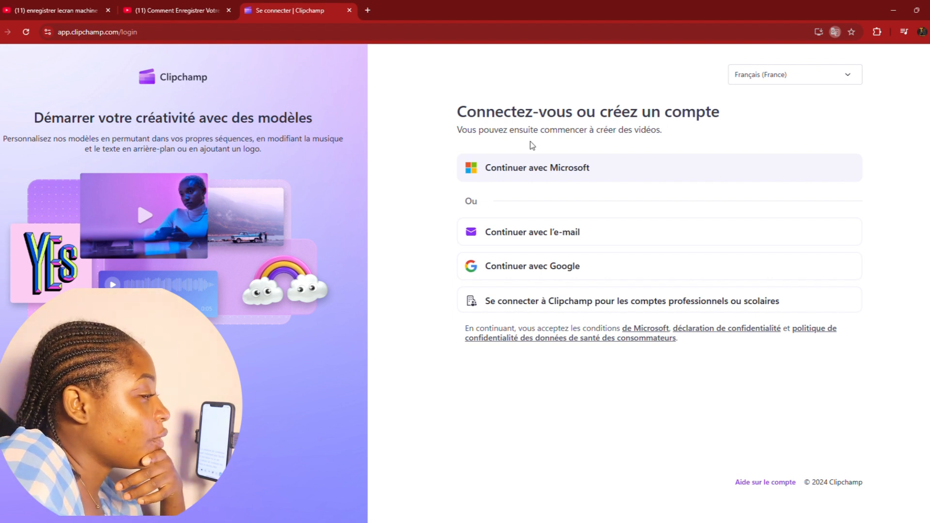
{"action": "left_click", "coordinate": [544, 176]}
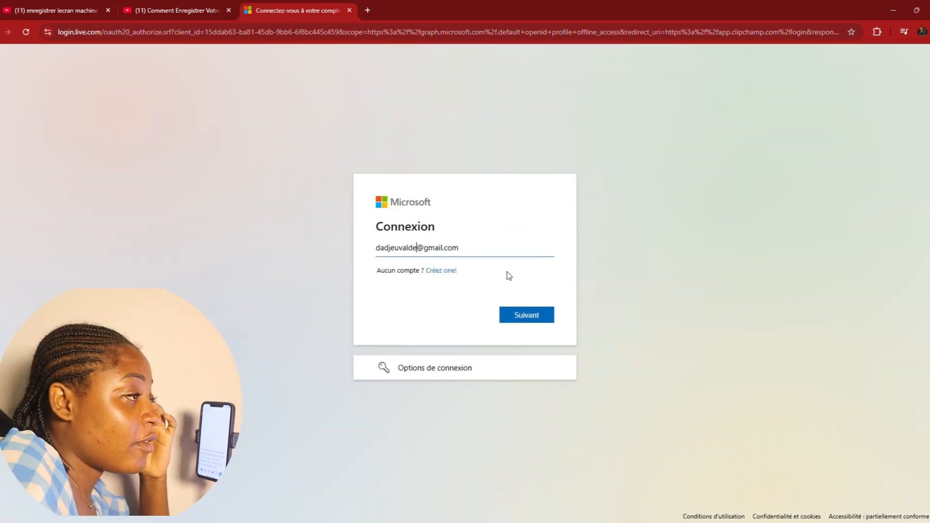
{"action": "type", "text": "z"}
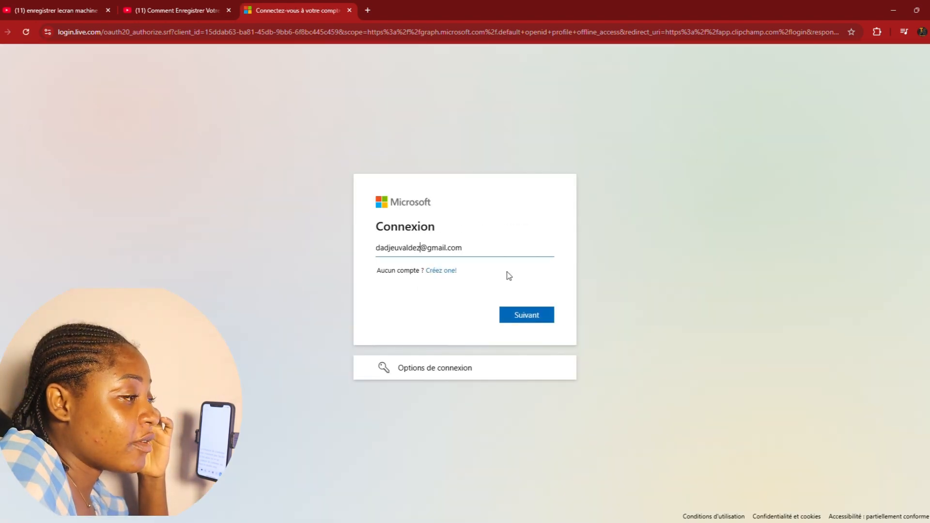
{"action": "left_click", "coordinate": [532, 315]}
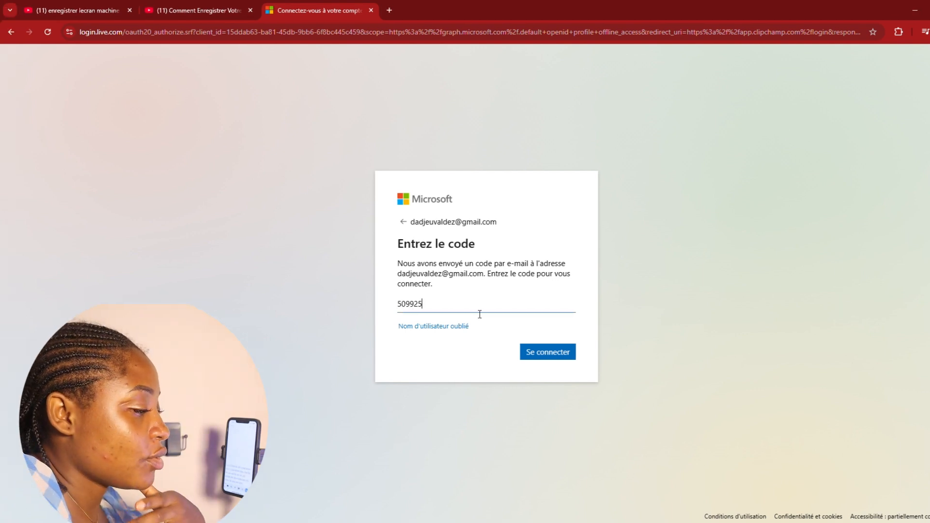
{"action": "left_click", "coordinate": [524, 352]}
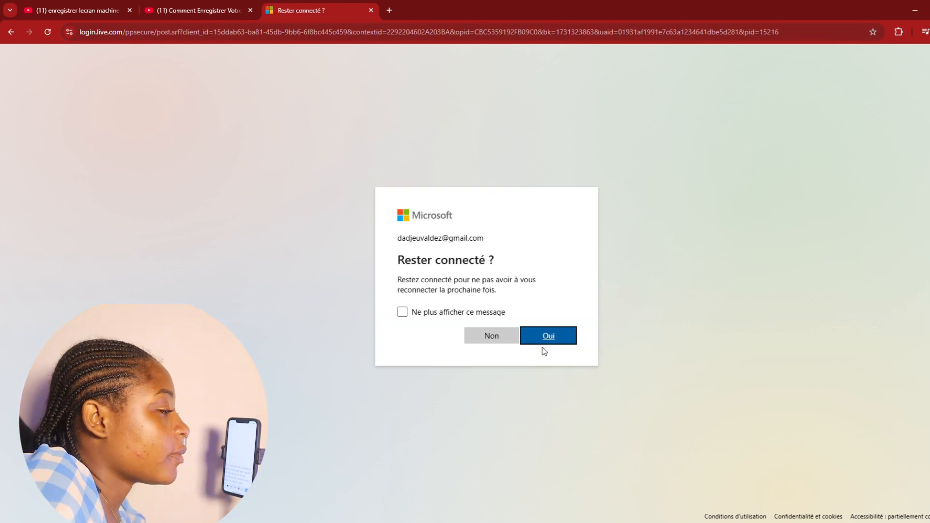
{"action": "left_click", "coordinate": [555, 334]}
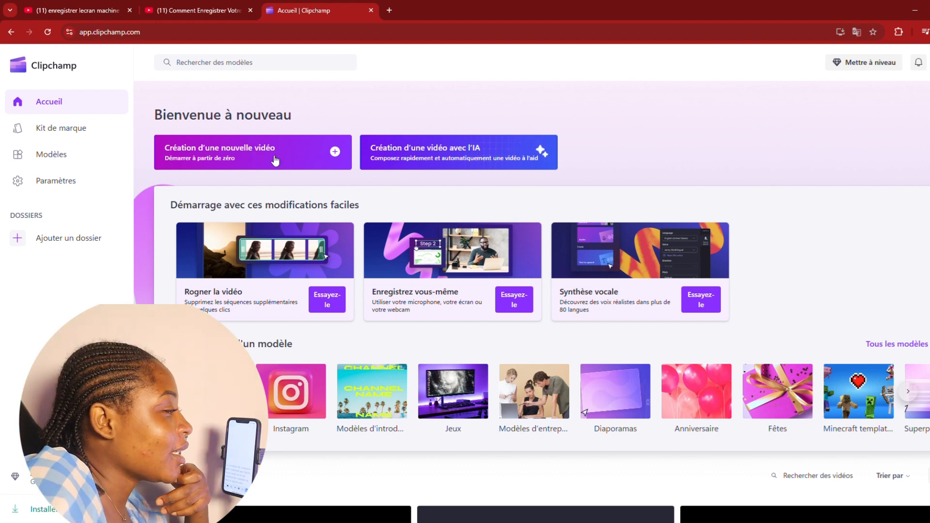
Step: Create a new video from scratch and add a text-to-speech clip with the script starting "Cette fonctionnalité particulière que je vais vous montrer"
{"action": "left_click", "coordinate": [275, 160]}
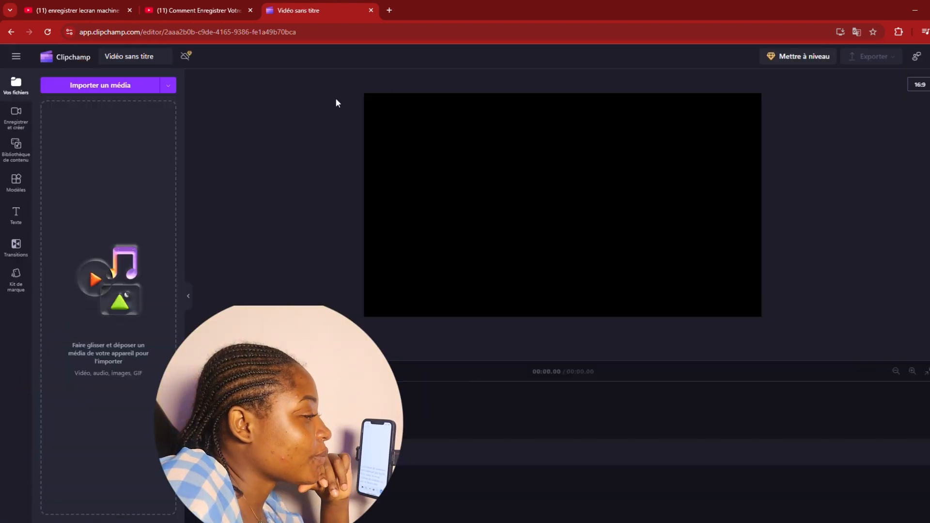
{"action": "left_click", "coordinate": [25, 131]}
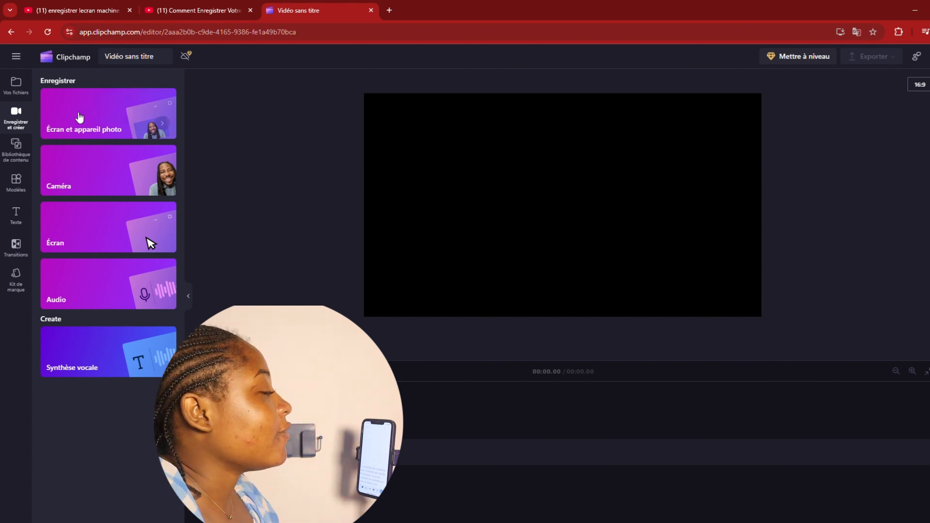
{"action": "left_click", "coordinate": [93, 342]}
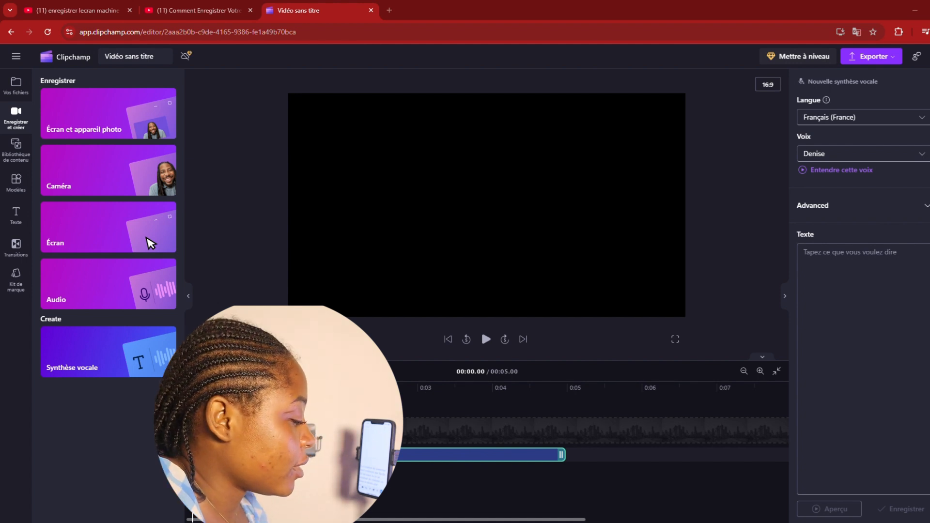
{"action": "left_click", "coordinate": [850, 282]}
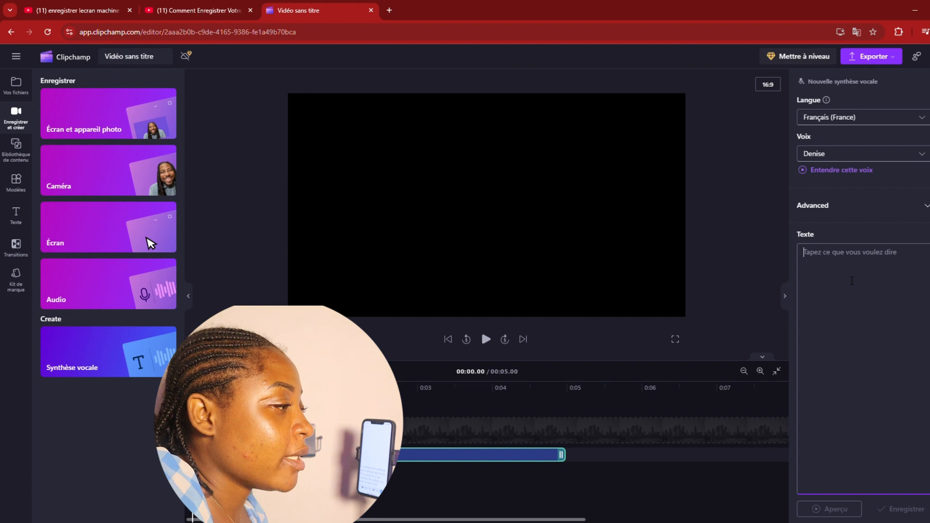
{"action": "type", "text": "Cette fonctionnalité particulière que je vais vous montrer, si elle est activée dans votre YouTube Studio, veuillez la désactiver maintenant. Désactivez-la maintenant, car je sais à quel point il est stressant et difficile de créer de bonnes vidéos sur cette chaîne et de réussir sur YouTube. Je sais que beaucoup de gens activent cette fonctionnalité sans se rendre compte qu'elle vous affecte, car vous recommandez les mauvaises vidéos à votre audience. En même temps, vos heures de visionnage diminuent. Donc, si vous cherchez à atteindre ce seuil, vous ne pourrez pas y arriver parce que ce sont les mauvaises vidéos que vous poussez à vos spectateurs."}
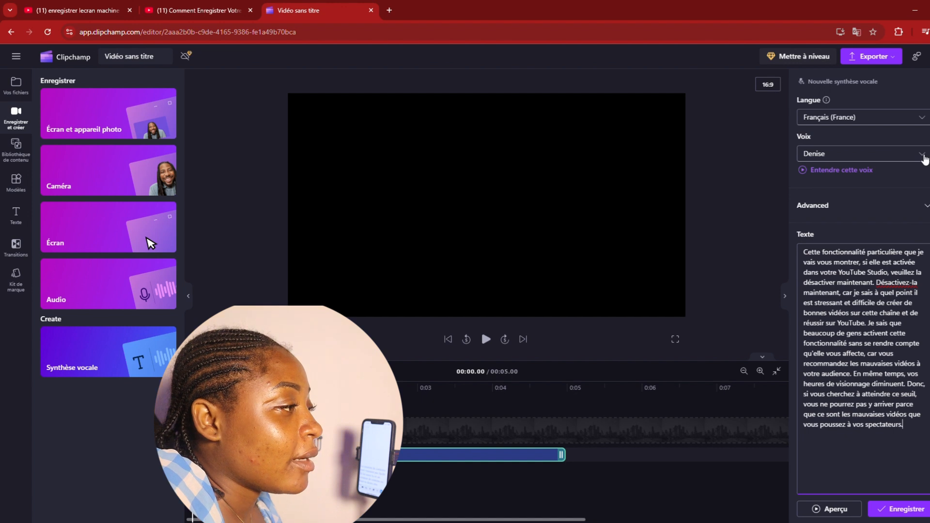
Step: Set the text-to-speech voice to Alain under Français (France) and save the voice-over to the timeline
{"action": "left_click", "coordinate": [922, 155]}
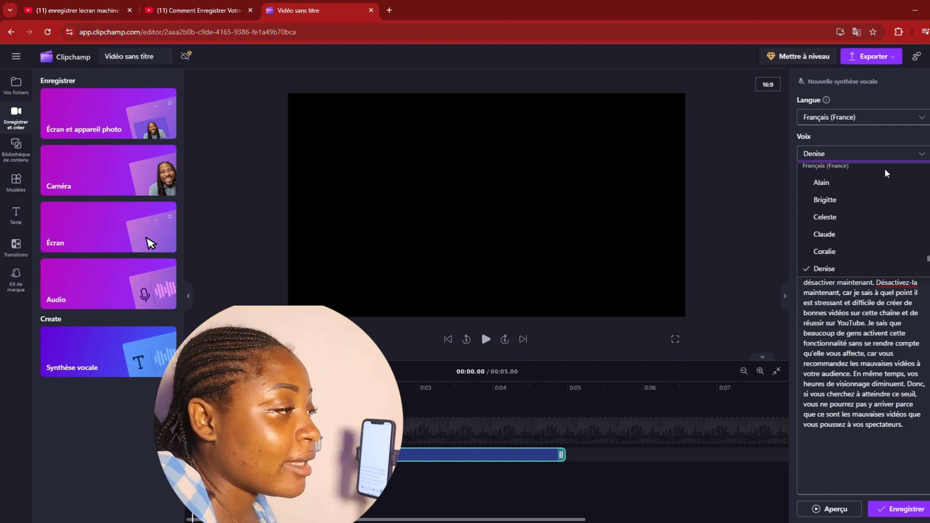
{"action": "scroll", "coordinate": [859, 195], "scroll_direction": "down", "scroll_amount": 3}
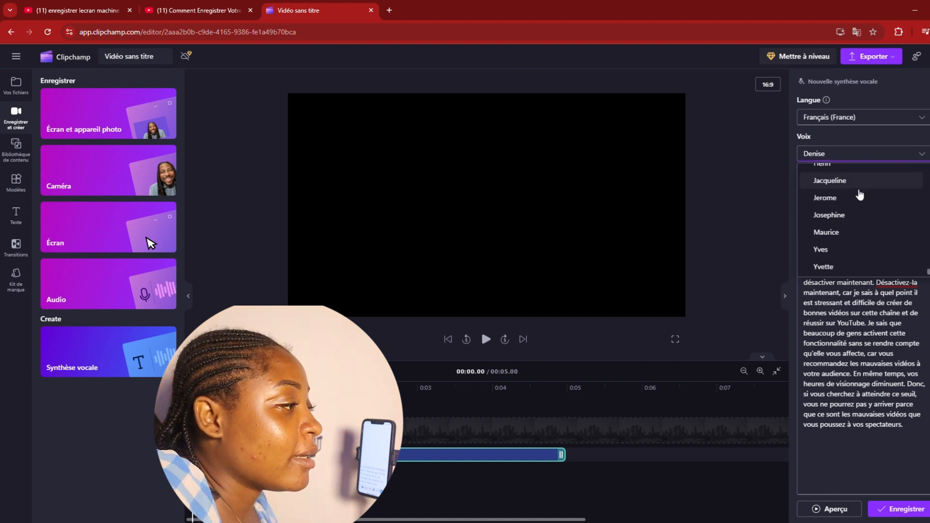
{"action": "scroll", "coordinate": [842, 194], "scroll_direction": "up", "scroll_amount": 1}
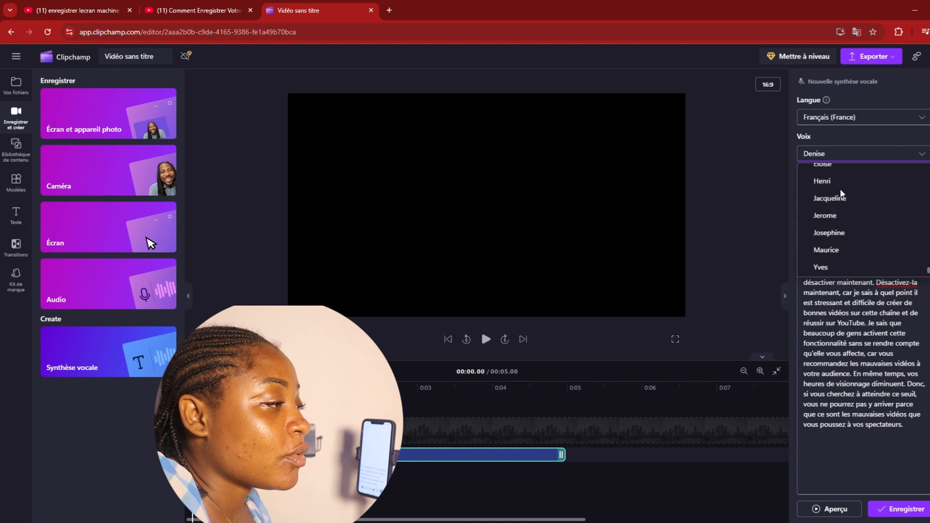
{"action": "scroll", "coordinate": [823, 196], "scroll_direction": "up", "scroll_amount": 4}
{"action": "scroll", "coordinate": [842, 213], "scroll_direction": "down", "scroll_amount": 2}
{"action": "scroll", "coordinate": [852, 231], "scroll_direction": "up", "scroll_amount": 2}
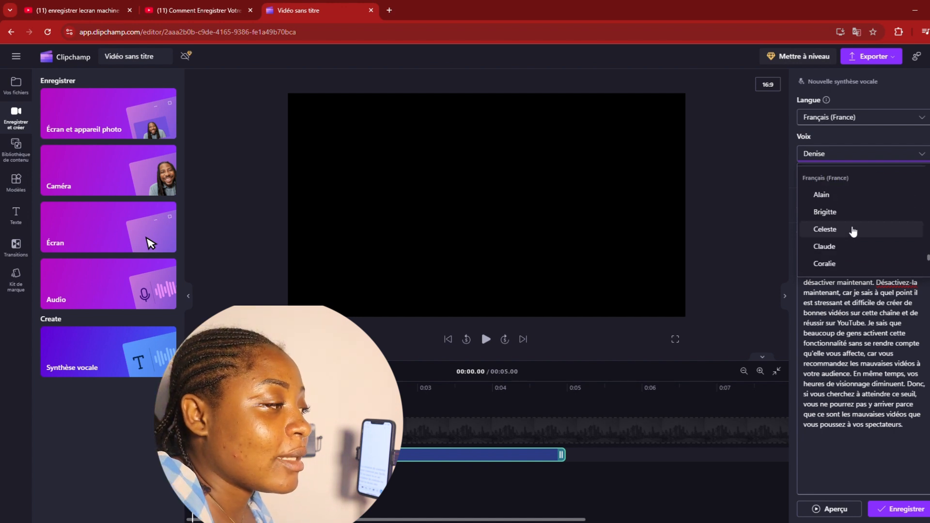
{"action": "left_click", "coordinate": [826, 195]}
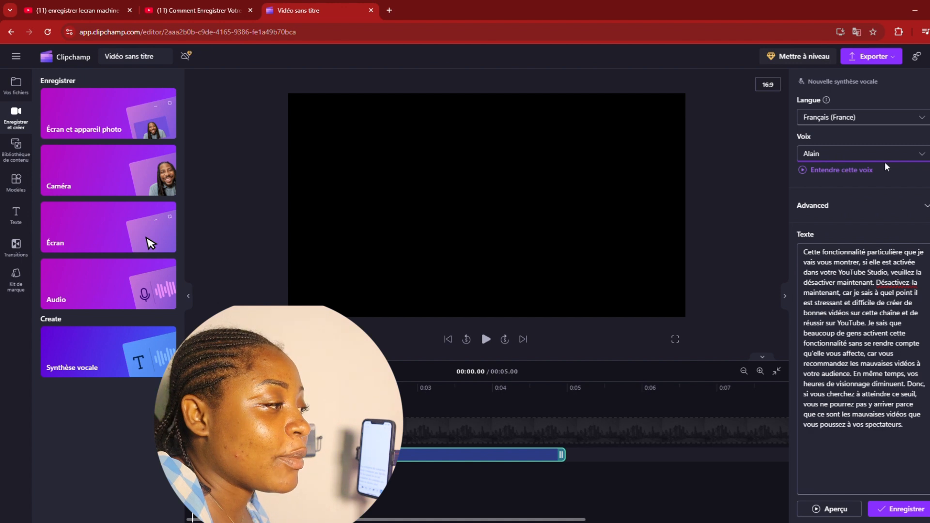
{"action": "left_click", "coordinate": [892, 509]}
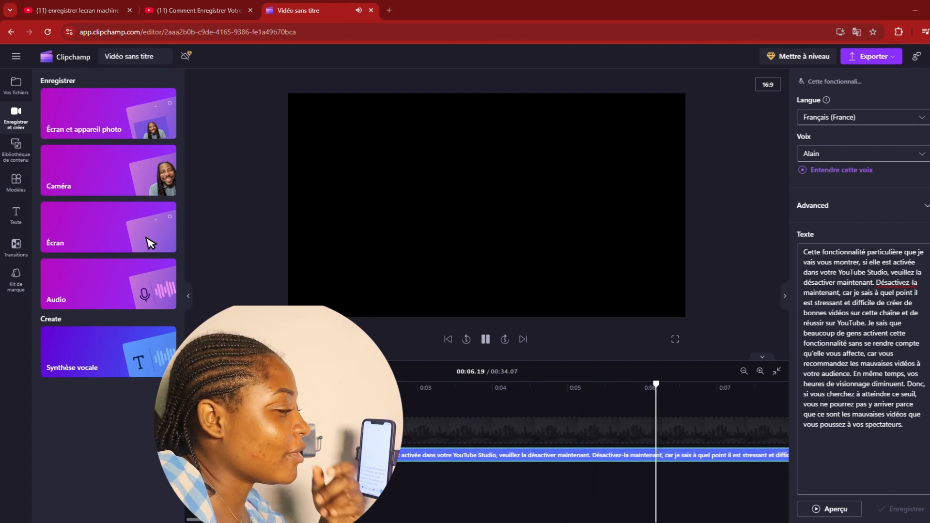
Step: Play back the generated voice-over, pause it, and export the video in 480p quality
{"action": "left_click", "coordinate": [675, 480]}
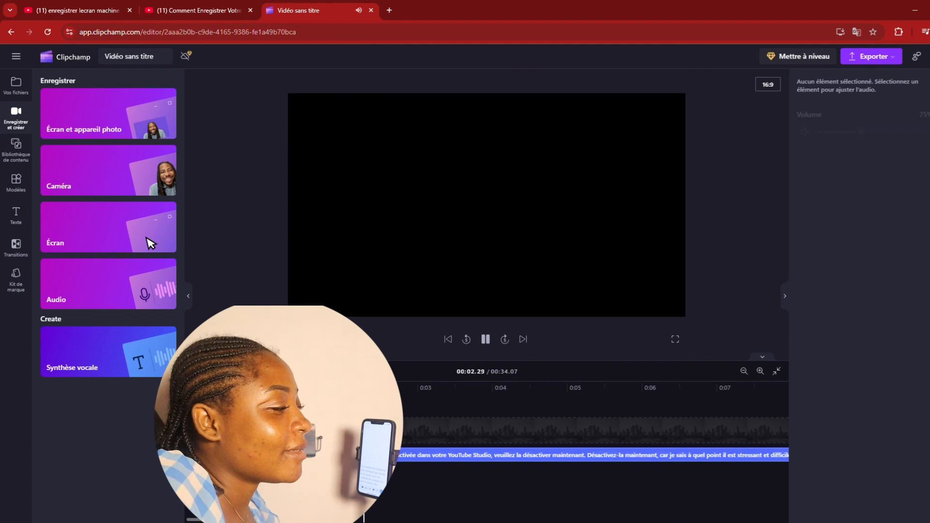
{"action": "left_click", "coordinate": [785, 296]}
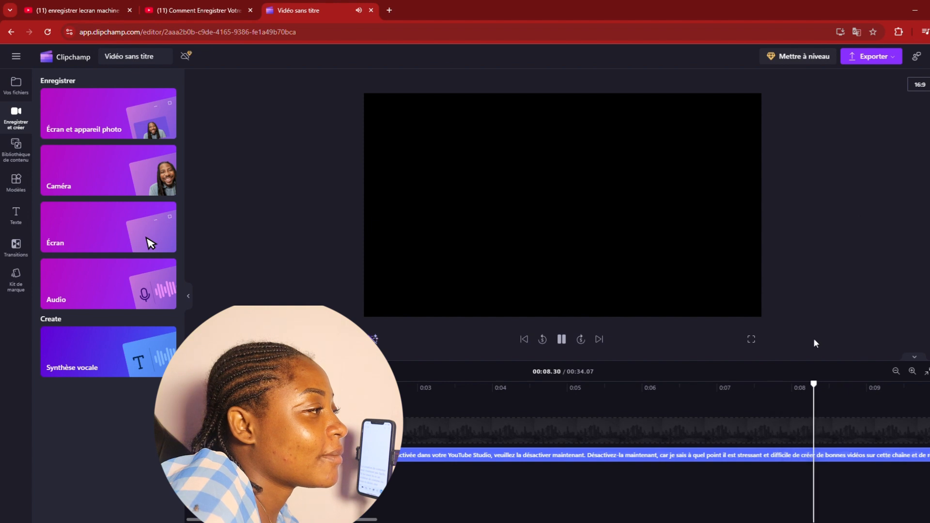
{"action": "left_click", "coordinate": [558, 342]}
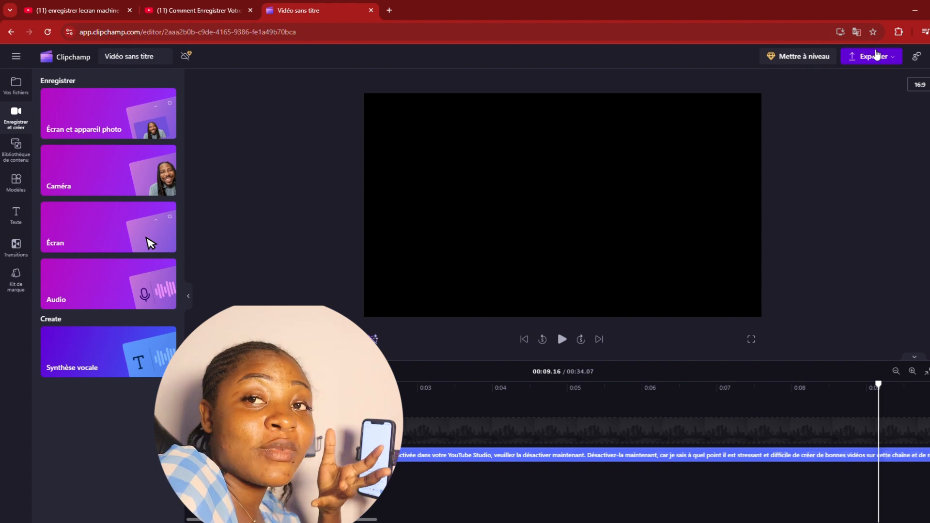
{"action": "left_click", "coordinate": [872, 56]}
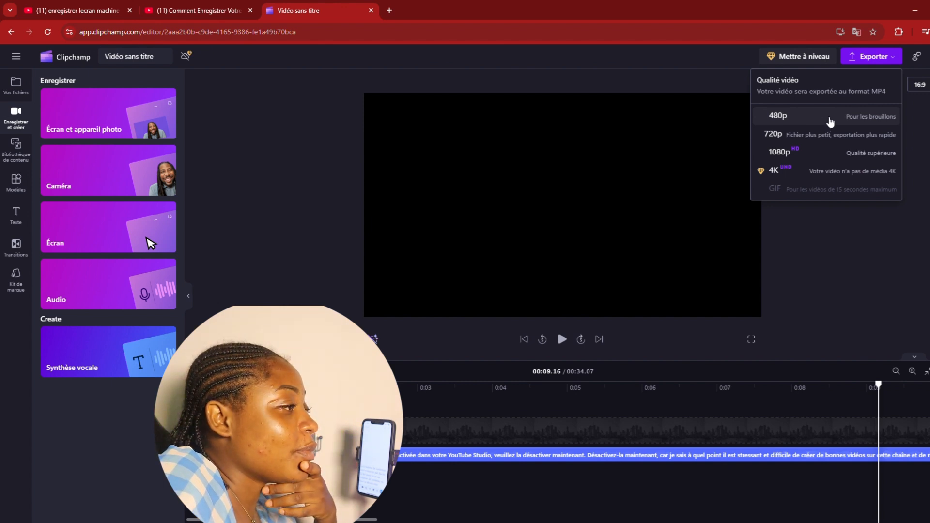
{"action": "left_click", "coordinate": [831, 119]}
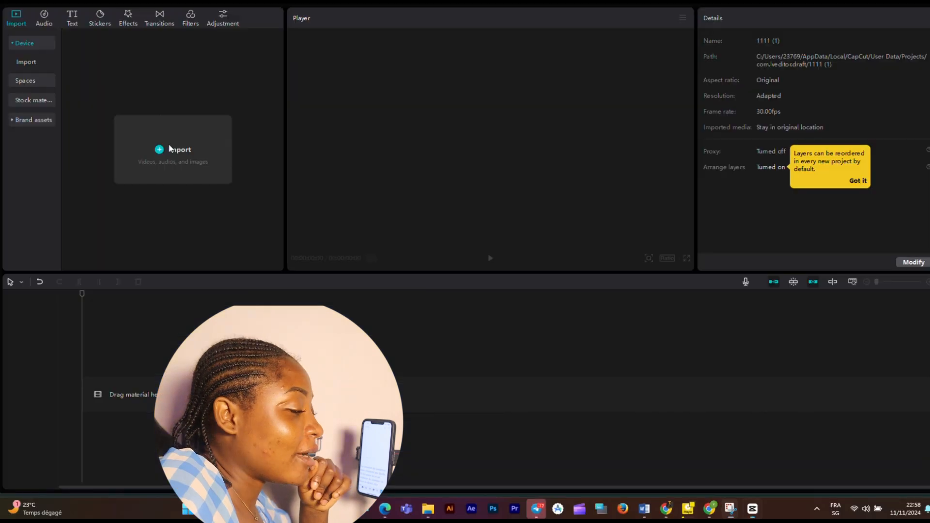
Step: Switch to CapCut and import "Vidéo sans titre - Réalisée avec Clipchamp (19).mp4" from the Téléchargements folder
{"action": "left_click", "coordinate": [168, 144]}
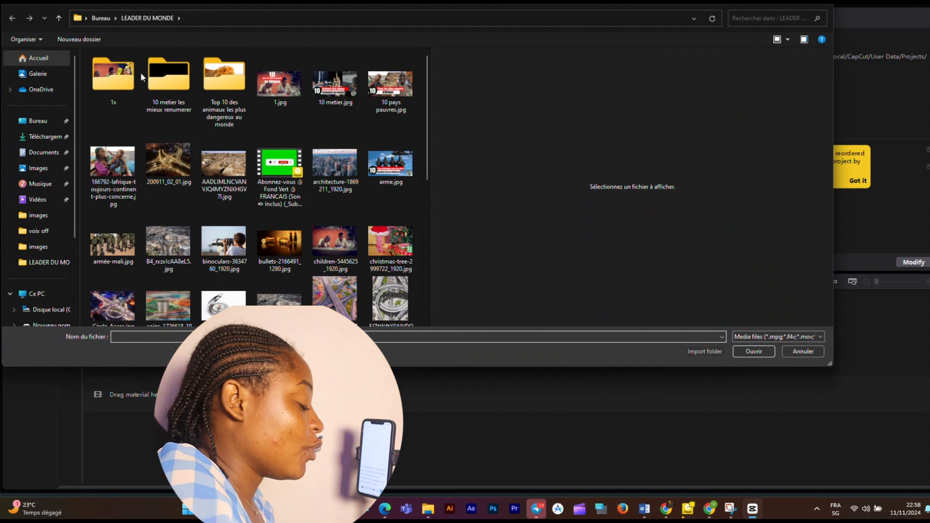
{"action": "left_click", "coordinate": [38, 143]}
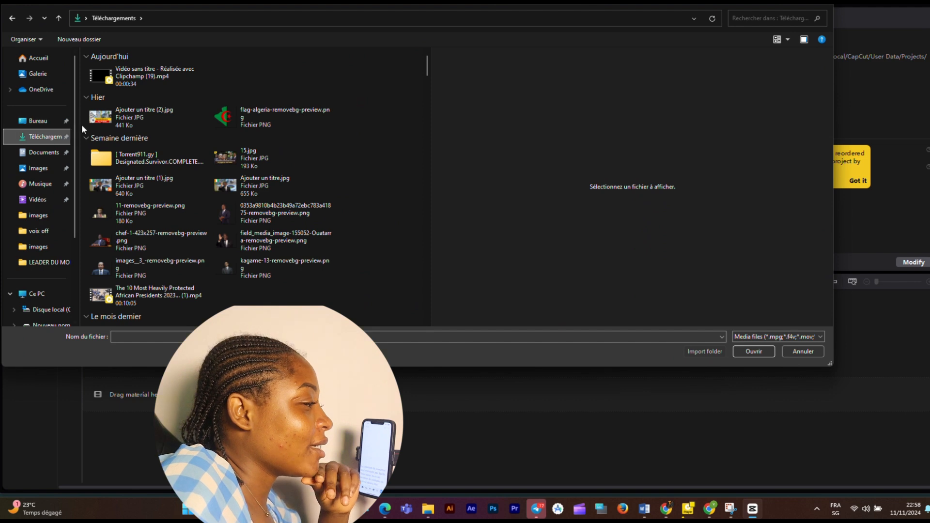
{"action": "left_click", "coordinate": [139, 79]}
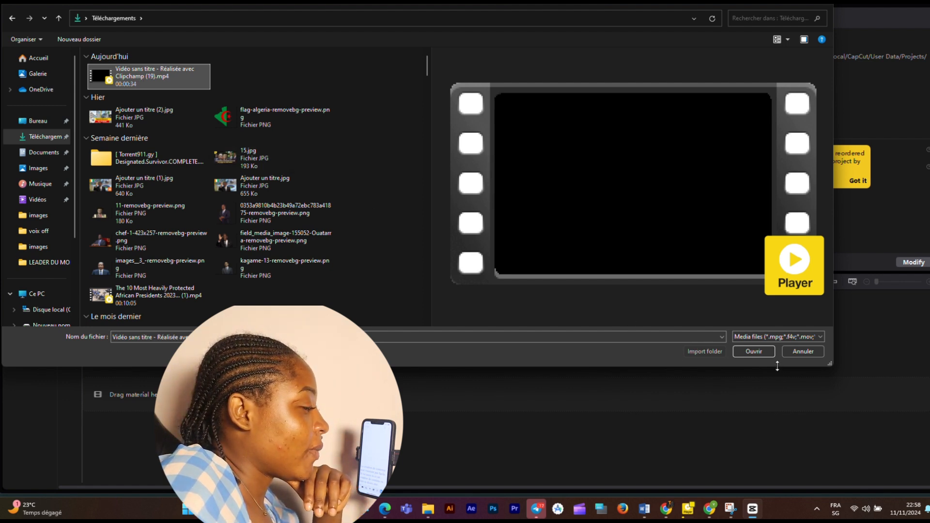
{"action": "left_click", "coordinate": [763, 357]}
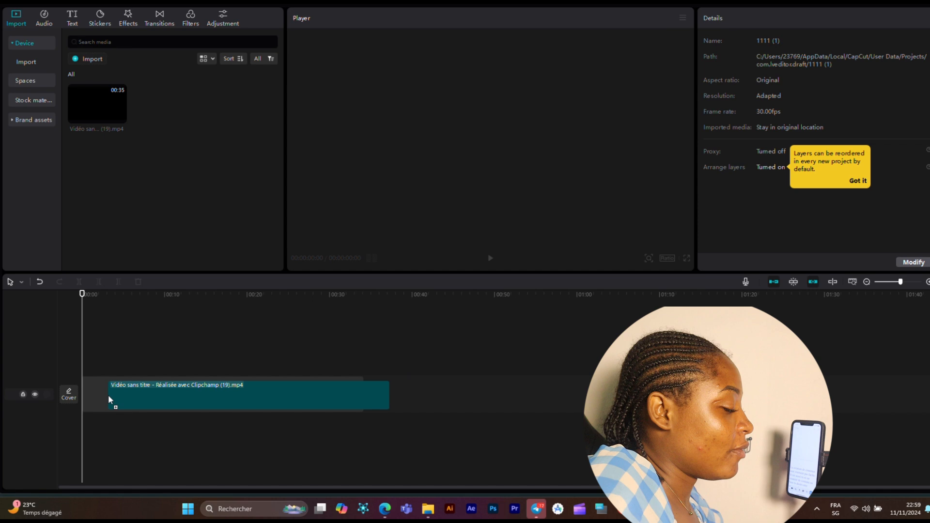
Step: Place the imported Clipchamp video at the start of the timeline and play back its opening seconds
{"action": "left_click_drag", "start_coordinate": [108, 394], "coordinate": [117, 387]}
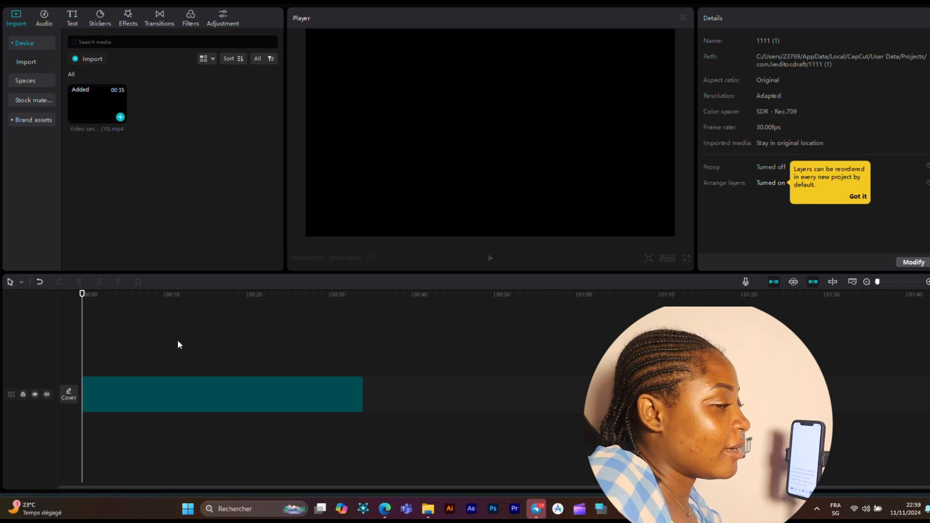
{"action": "key", "text": "space"}
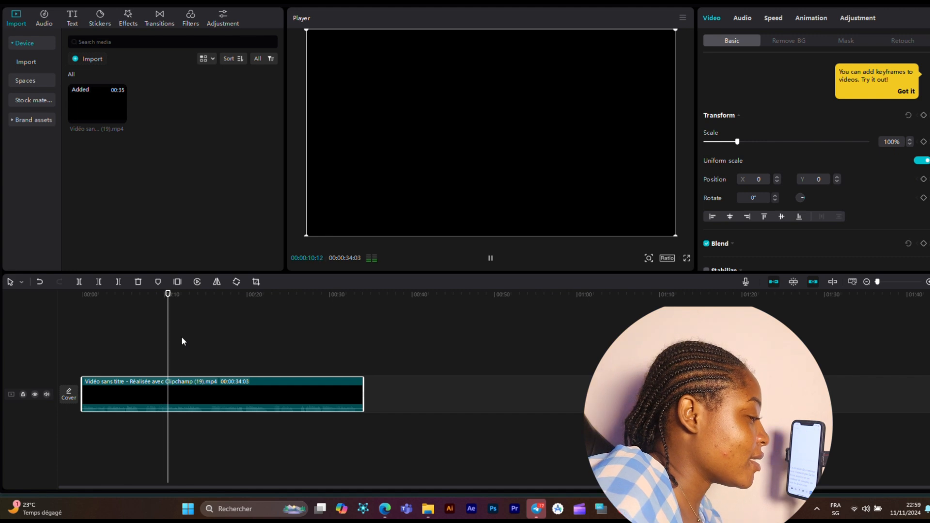
{"action": "key", "text": "space"}
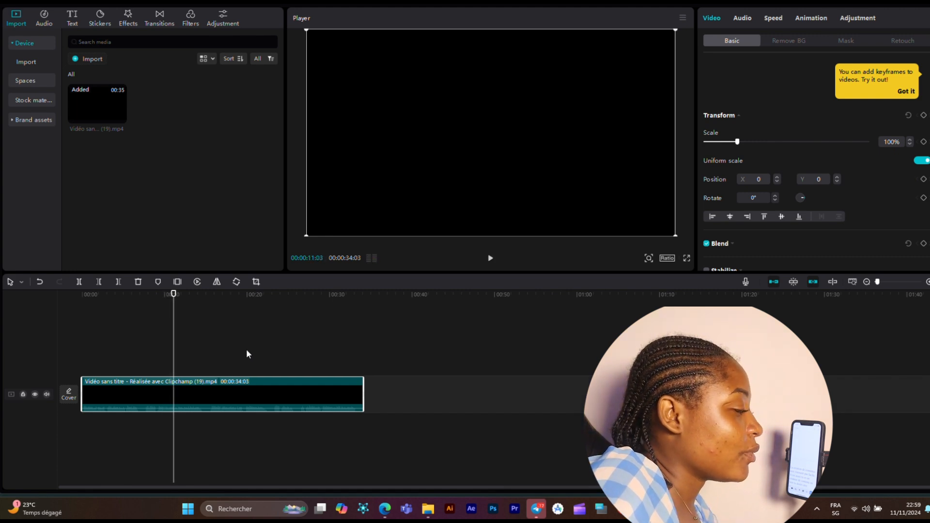
Step: Extract the audio from the Clipchamp video clip and delete the video clip, leaving only the audio on the timeline
{"action": "right_click", "coordinate": [247, 390]}
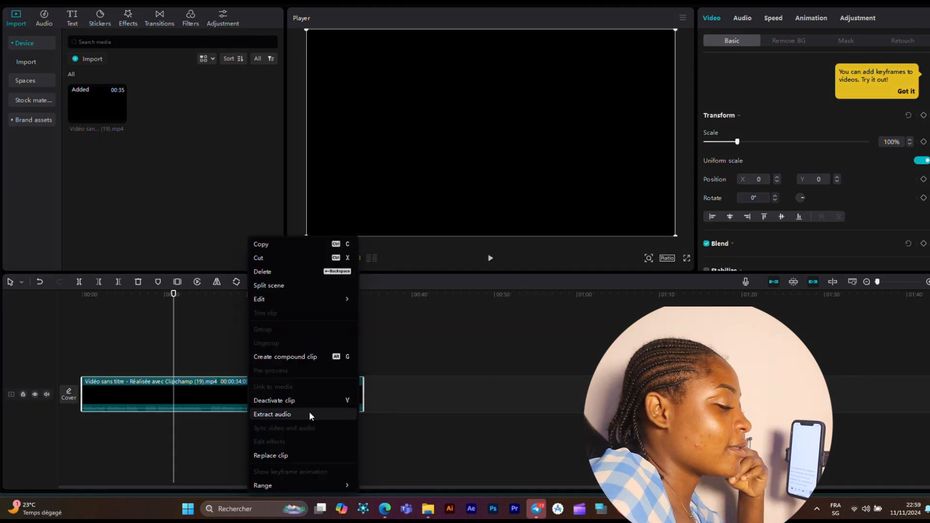
{"action": "left_click", "coordinate": [309, 414]}
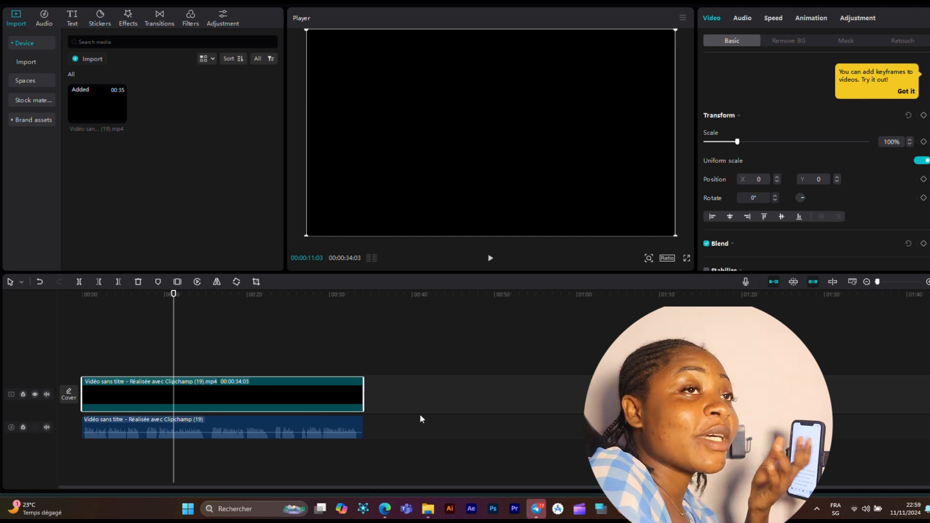
{"action": "left_click_drag", "start_coordinate": [329, 392], "coordinate": [434, 347]}
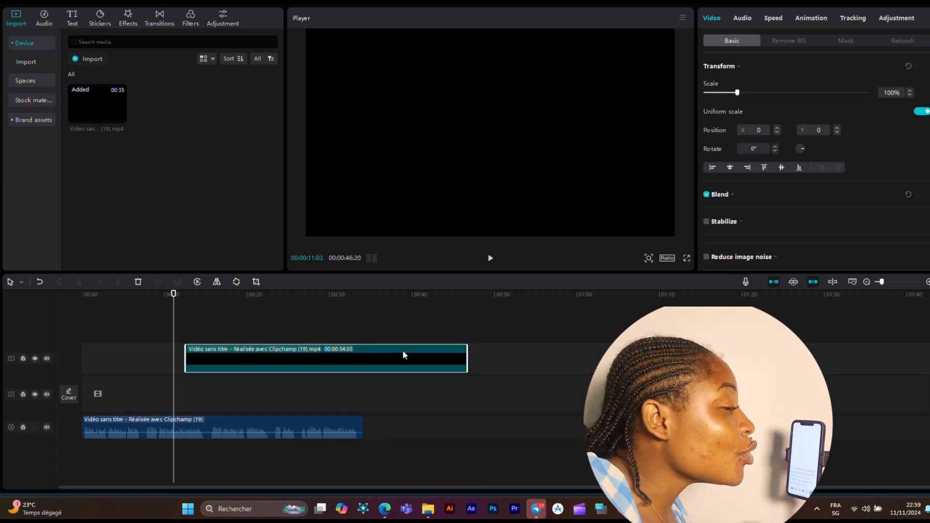
{"action": "right_click", "coordinate": [403, 350]}
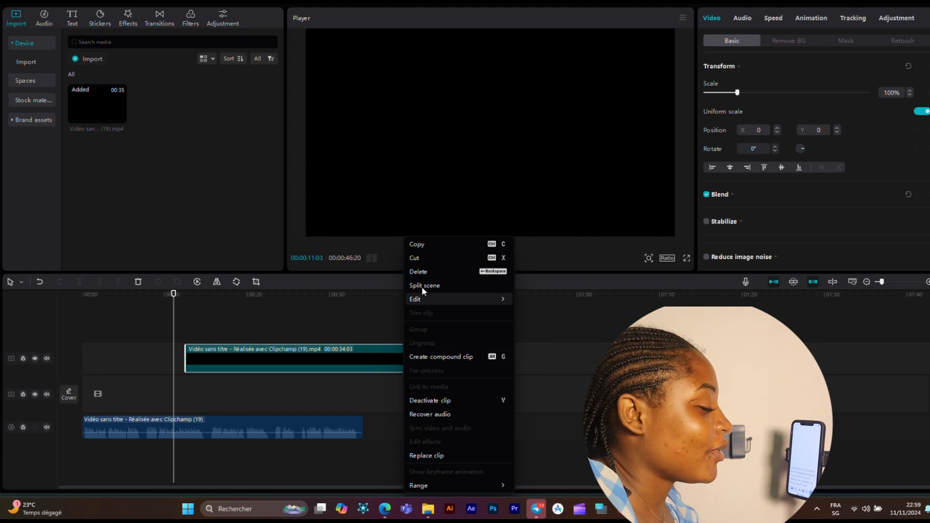
{"action": "left_click", "coordinate": [426, 271]}
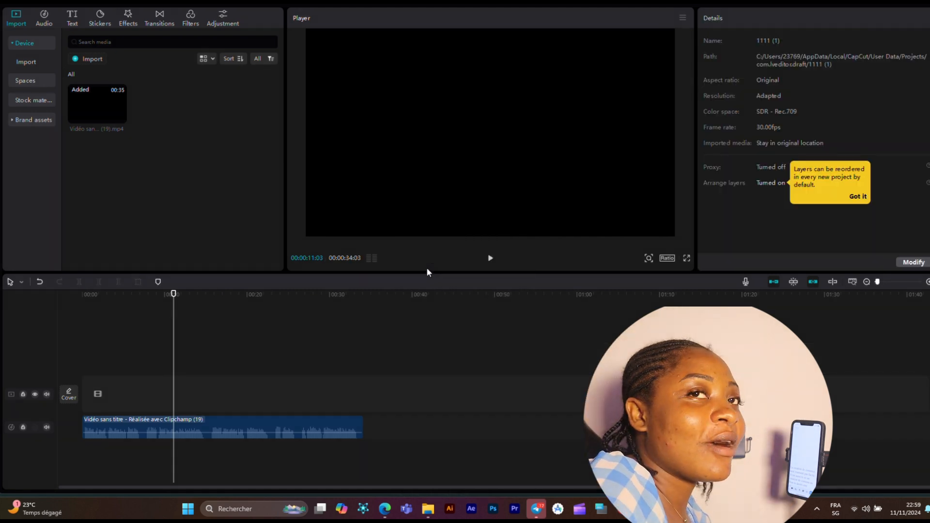
Step: Select the extracted audio clip, play it from the start of the timeline, and pause after about eight seconds
{"action": "left_click", "coordinate": [263, 423]}
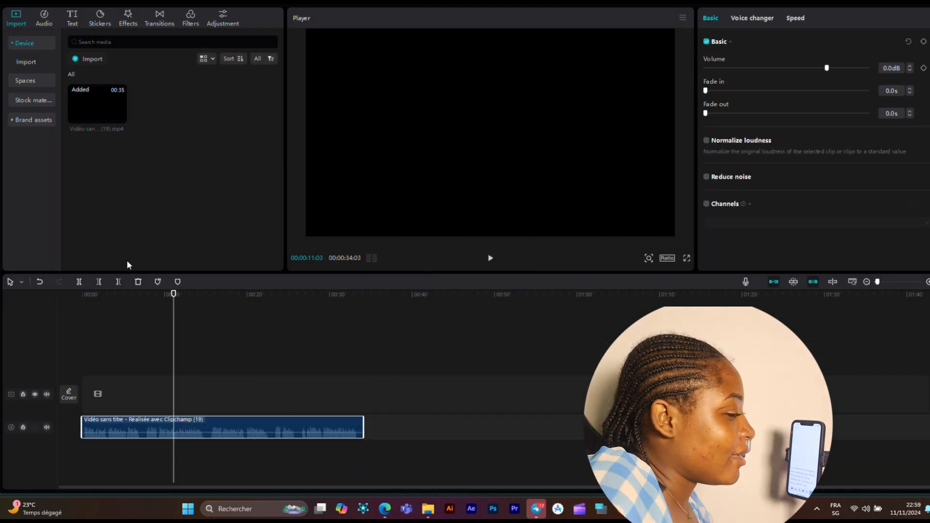
{"action": "left_click_drag", "start_coordinate": [173, 297], "coordinate": [48, 298]}
{"action": "key", "text": "space"}
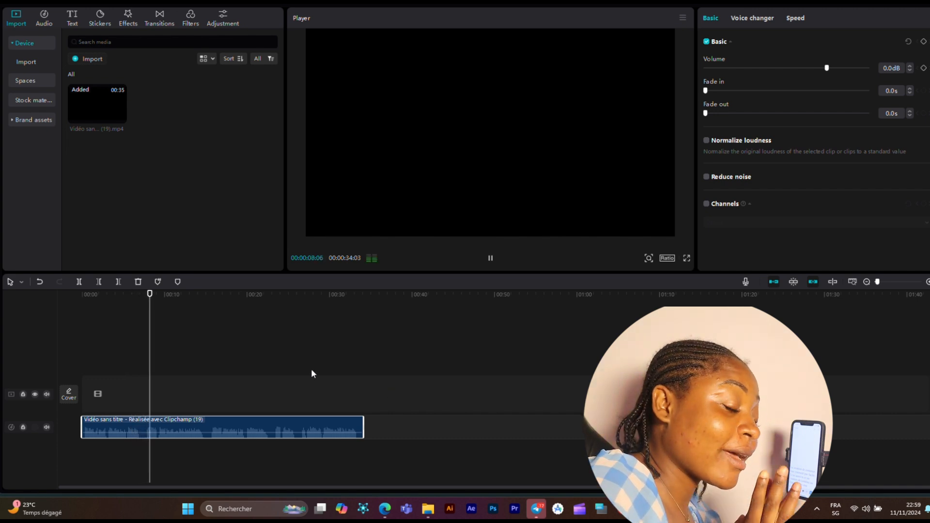
{"action": "key", "text": "space"}
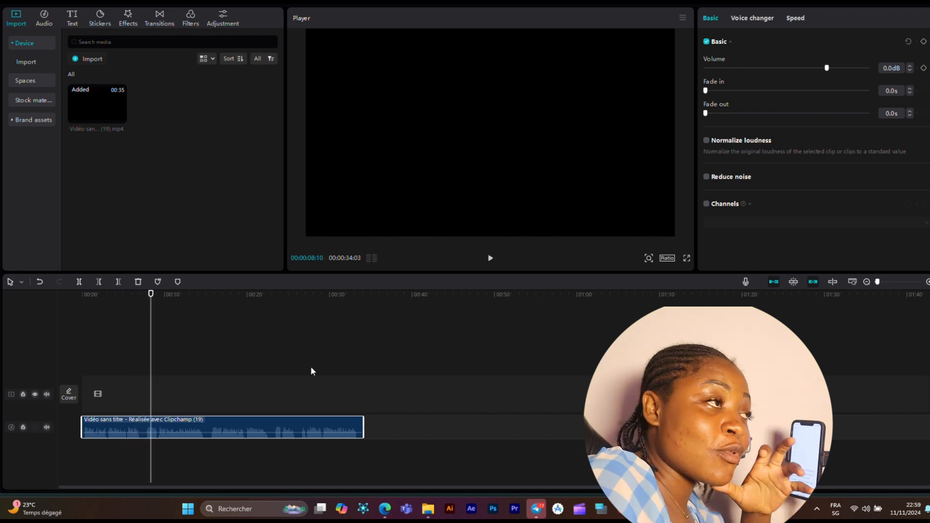